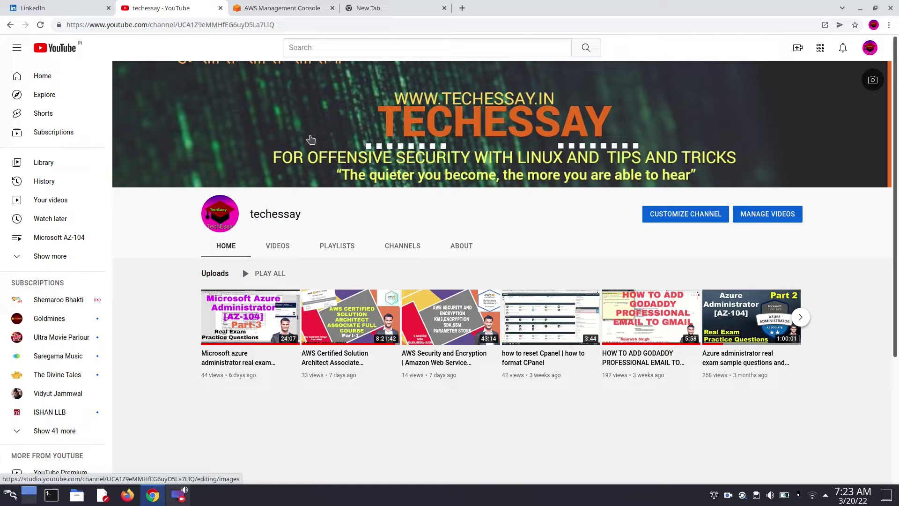
Search the web for "aws console" and sign in to the console from the AWS Management Console page.
{"action": "left_click", "coordinate": [372, 6]}
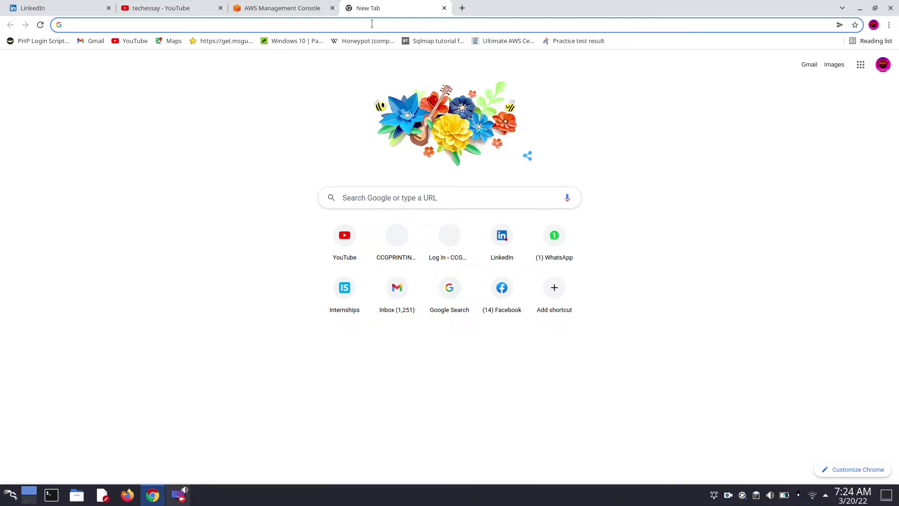
{"action": "type", "text": "aws"}
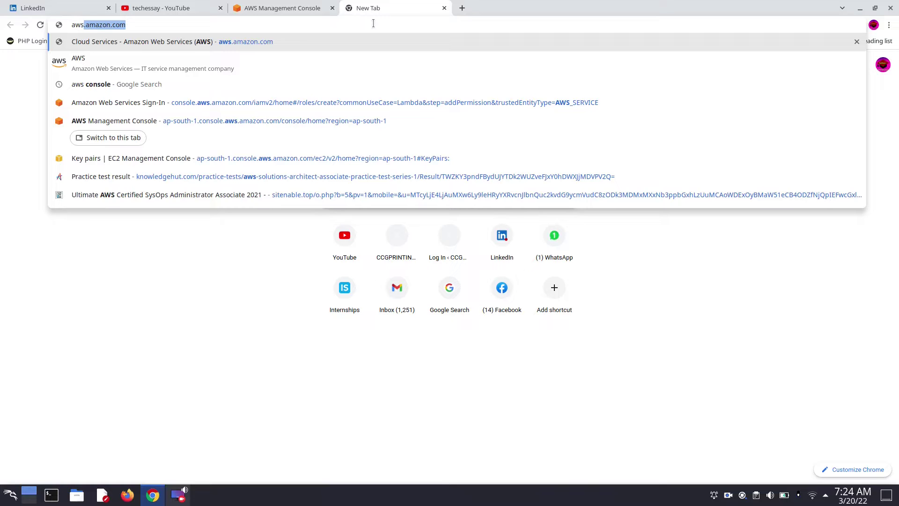
{"action": "key", "text": "Right"}
{"action": "key", "text": "BackSpace"}
{"action": "key", "text": "BackSpace"}
{"action": "key", "text": "BackSpace"}
{"action": "key", "text": "BackSpace"}
{"action": "key", "text": "BackSpace"}
{"action": "key", "text": "BackSpace"}
{"action": "key", "text": "BackSpace"}
{"action": "key", "text": "BackSpace"}
{"action": "key", "text": "BackSpace"}
{"action": "key", "text": "BackSpace"}
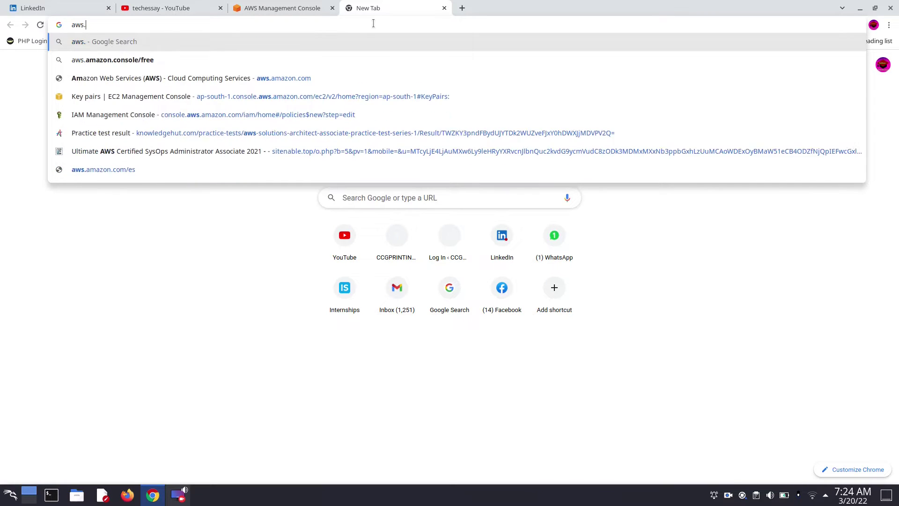
{"action": "key", "text": "BackSpace"}
{"action": "type", "text": "cons"}
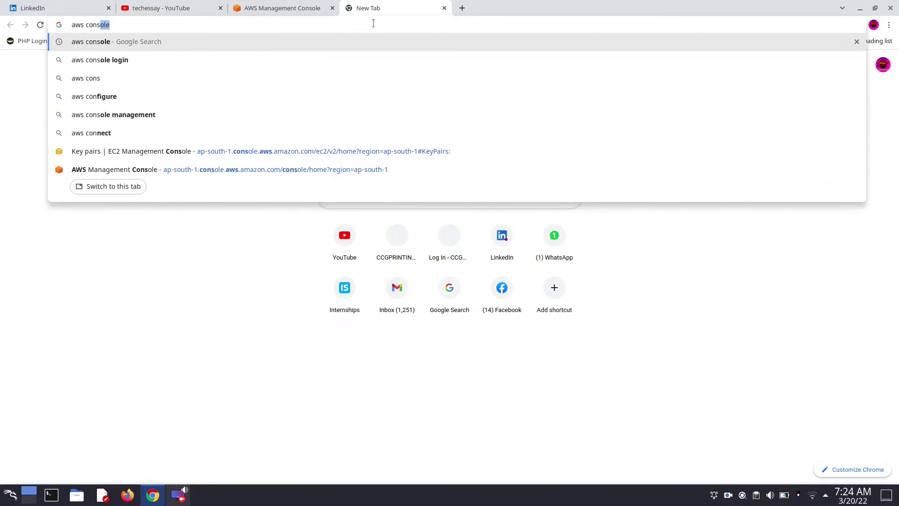
{"action": "type", "text": "ole"}
{"action": "key", "text": "Return"}
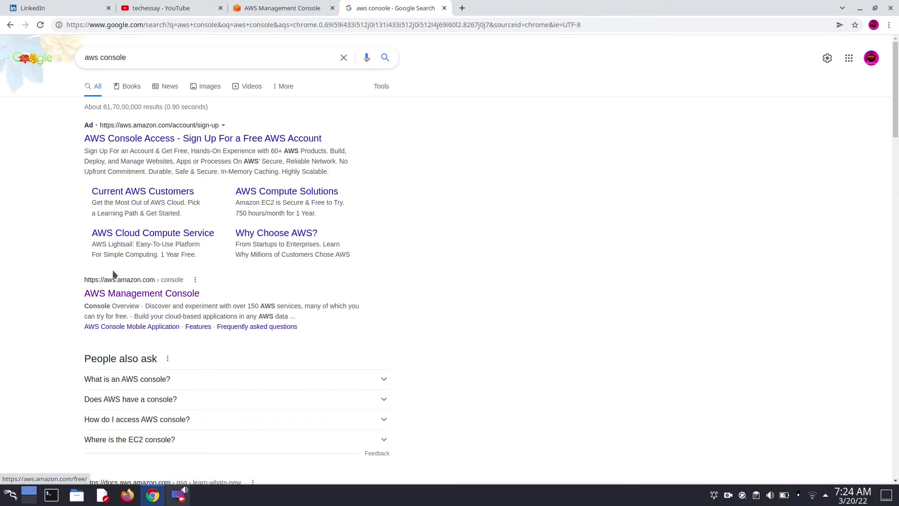
{"action": "left_click", "coordinate": [126, 295]}
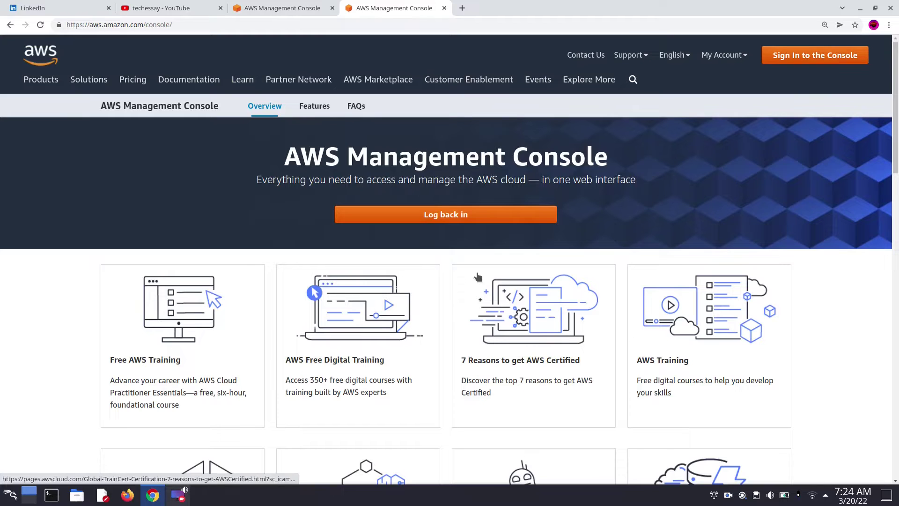
{"action": "left_click", "coordinate": [789, 57]}
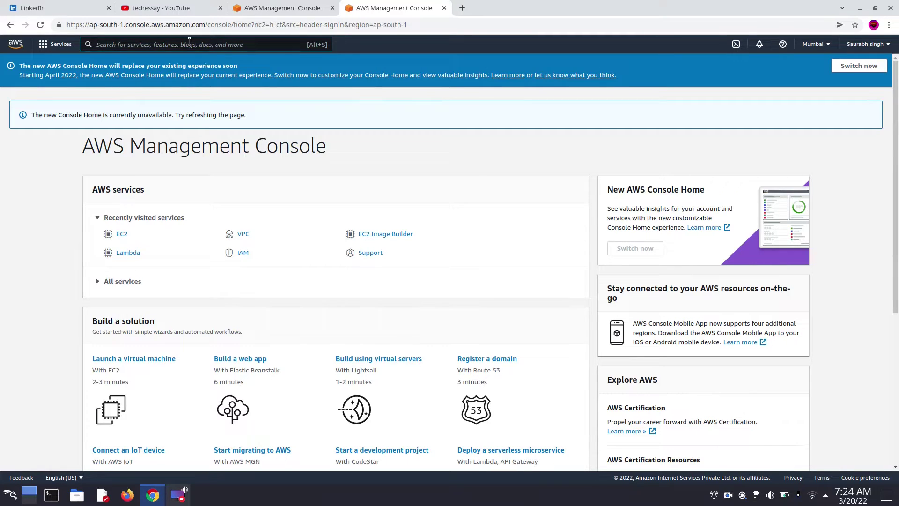
Find the EC2 service in the console and open the EC2 Dashboard, dismissing the welcome message.
{"action": "type", "text": "ec2"}
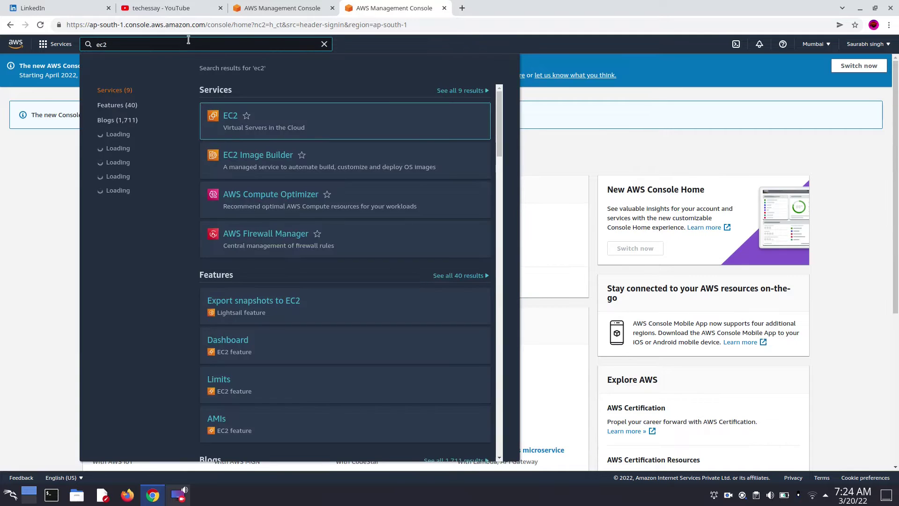
{"action": "left_click", "coordinate": [232, 115]}
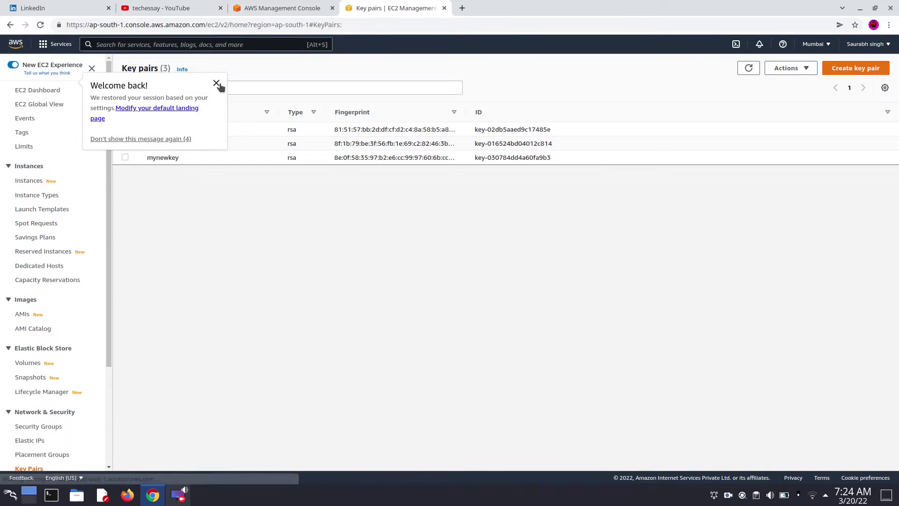
{"action": "left_click", "coordinate": [217, 83]}
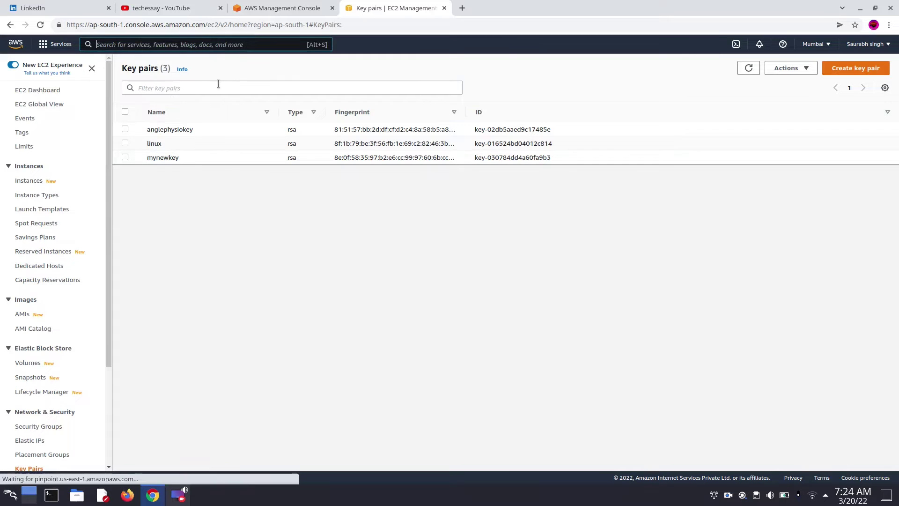
{"action": "left_click", "coordinate": [50, 91]}
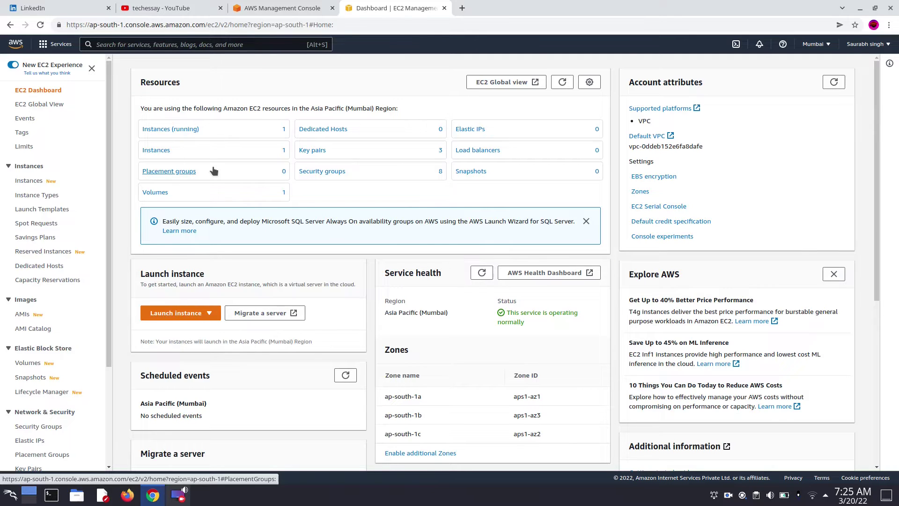
Open EC2 from the recently visited services on the console home and list the running instances.
{"action": "left_click", "coordinate": [813, 44]}
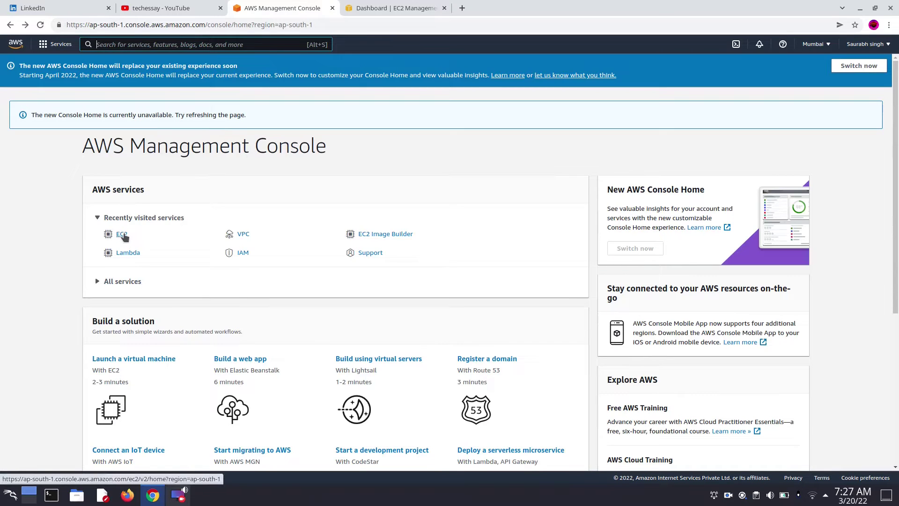
{"action": "left_click", "coordinate": [122, 234]}
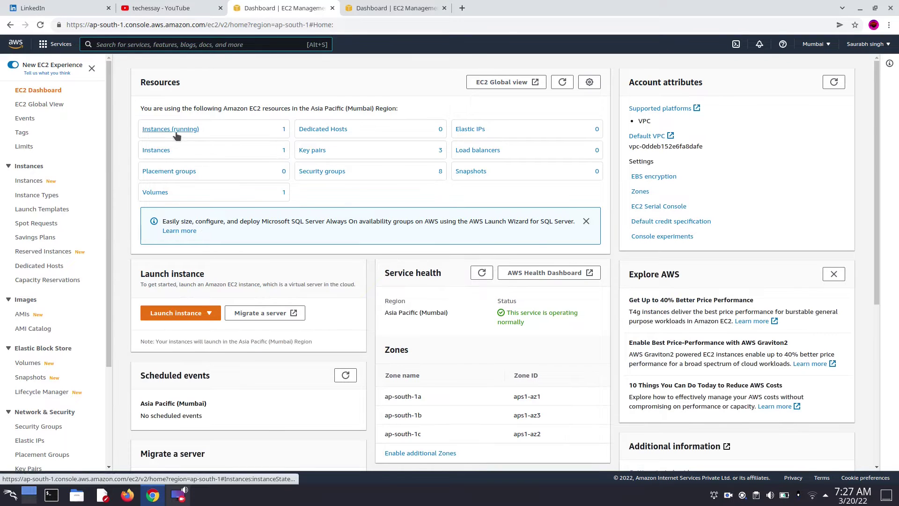
{"action": "left_click", "coordinate": [176, 134]}
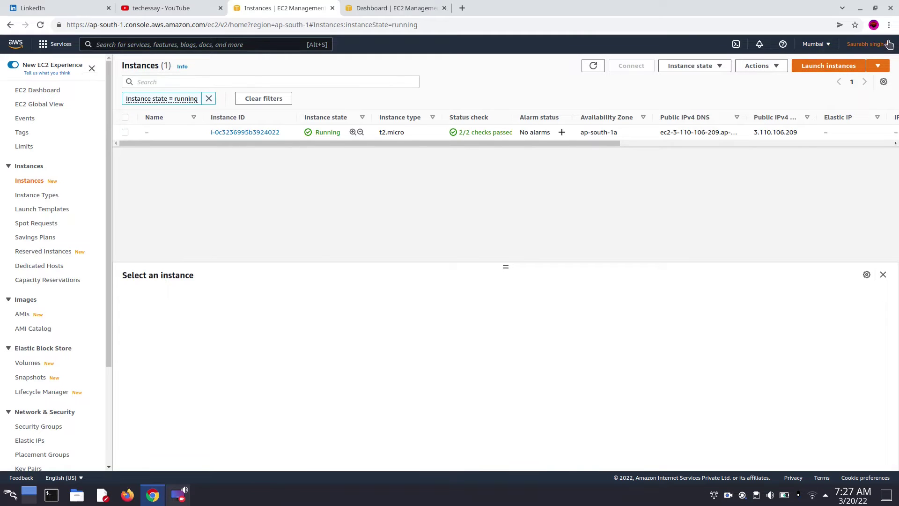
Start launching an instance from Amazon Linux 2 AMI (HVM) - Kernel 5.10, 64-bit (x86), keeping the t2.micro instance type.
{"action": "left_click", "coordinate": [846, 68]}
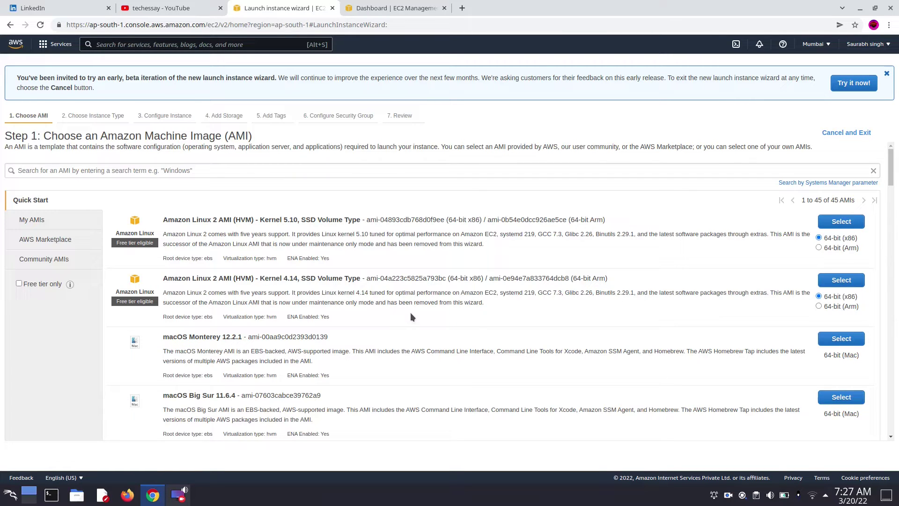
{"action": "scroll", "coordinate": [638, 225], "scroll_direction": "down", "scroll_amount": 2}
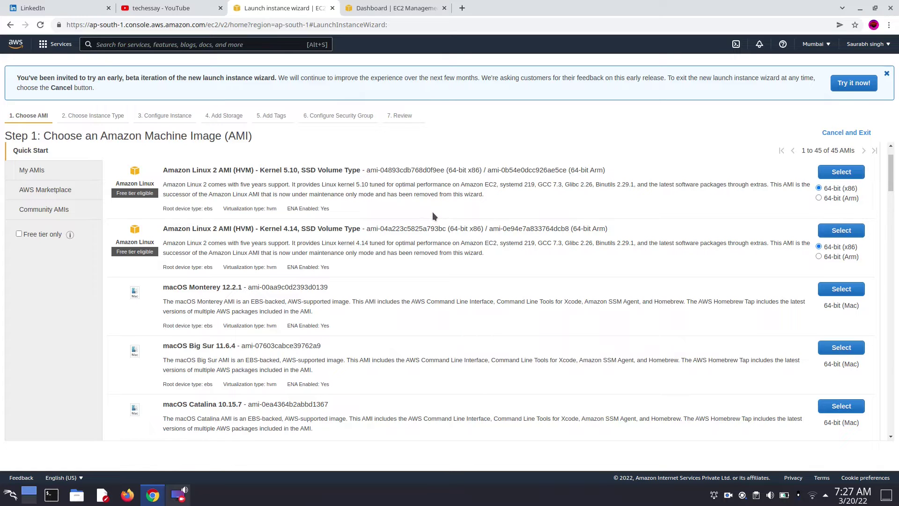
{"action": "left_click", "coordinate": [842, 173]}
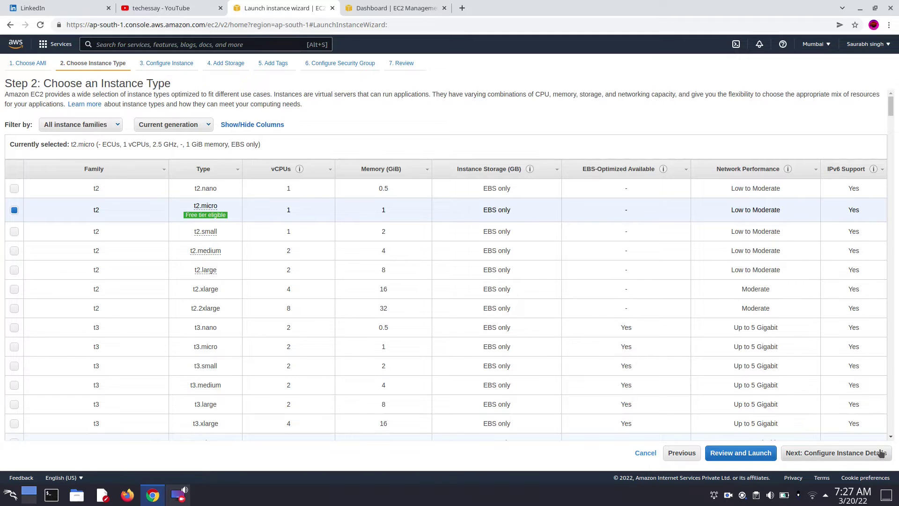
{"action": "left_click", "coordinate": [823, 457]}
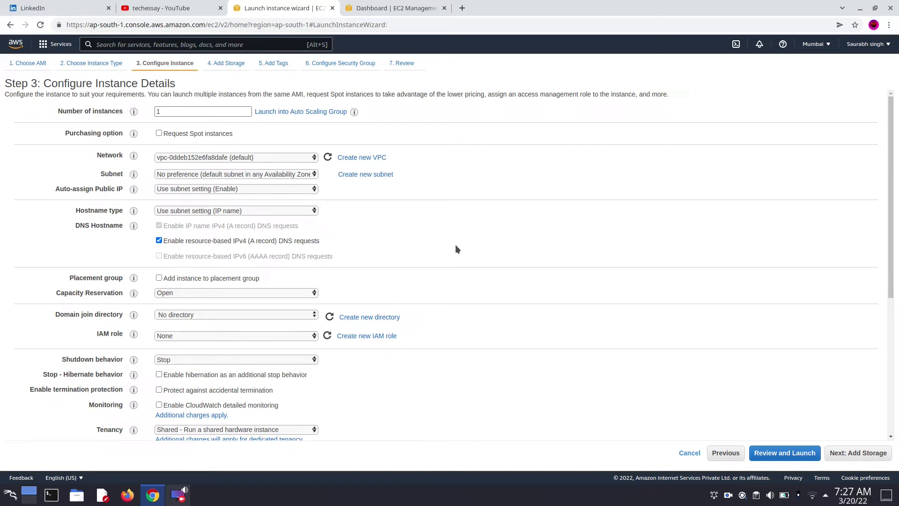
Review the instance details down to the User data field, keep the defaults, and proceed to the storage settings.
{"action": "scroll", "coordinate": [456, 246], "scroll_direction": "down", "scroll_amount": 4}
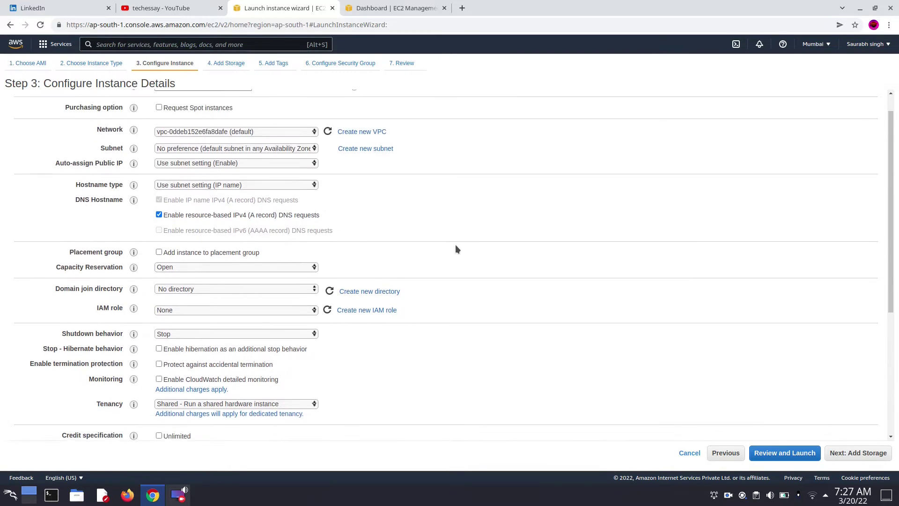
{"action": "scroll", "coordinate": [453, 248], "scroll_direction": "down", "scroll_amount": 5}
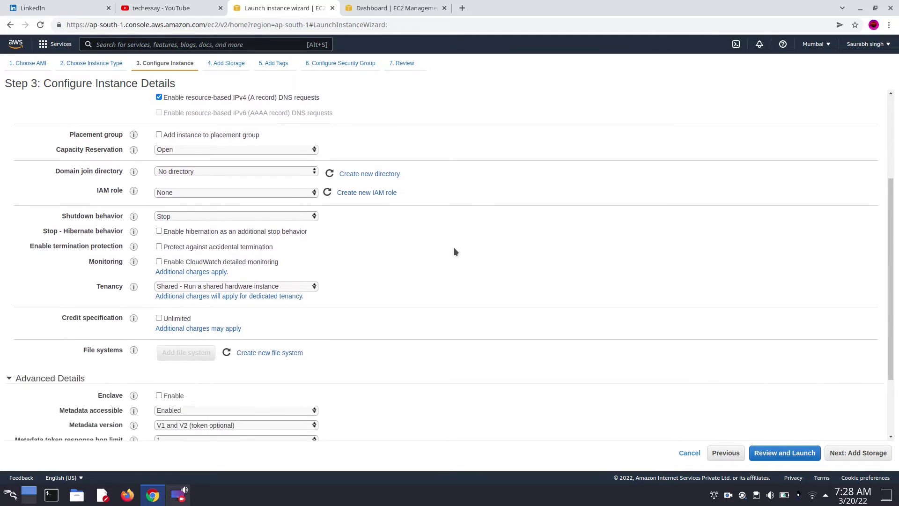
{"action": "left_click", "coordinate": [223, 405]}
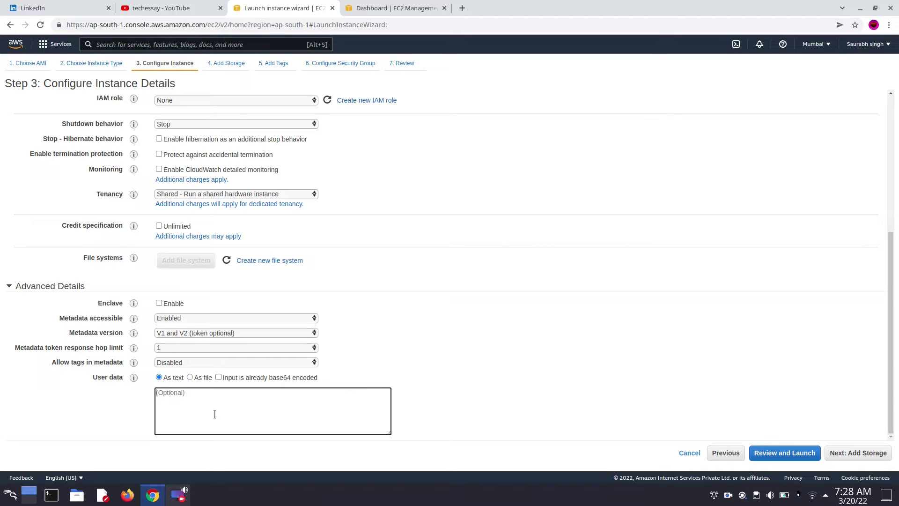
{"action": "scroll", "coordinate": [236, 416], "scroll_direction": "up", "scroll_amount": 5}
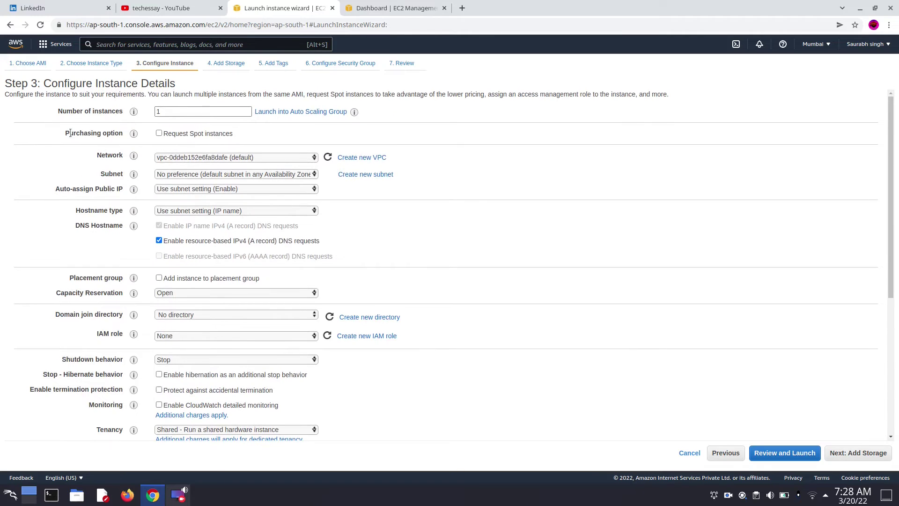
{"action": "scroll", "coordinate": [513, 414], "scroll_direction": "down", "scroll_amount": 4}
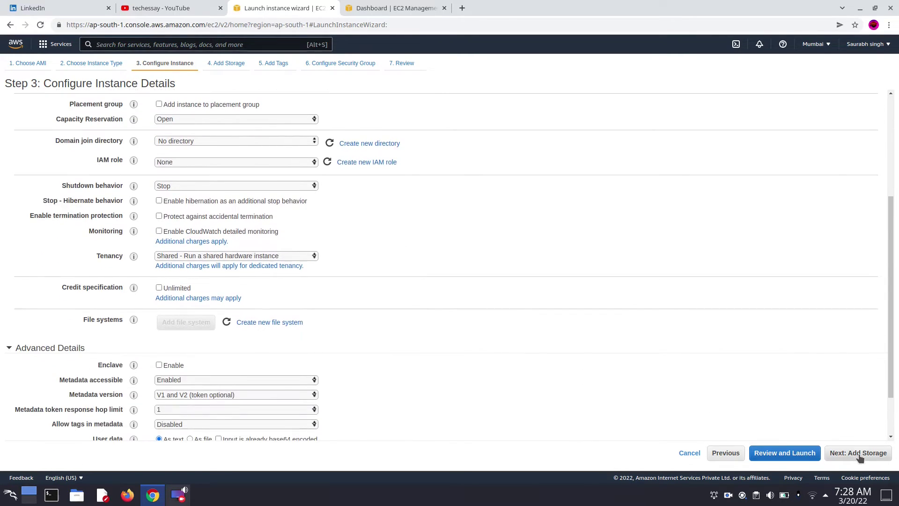
{"action": "left_click", "coordinate": [860, 454]}
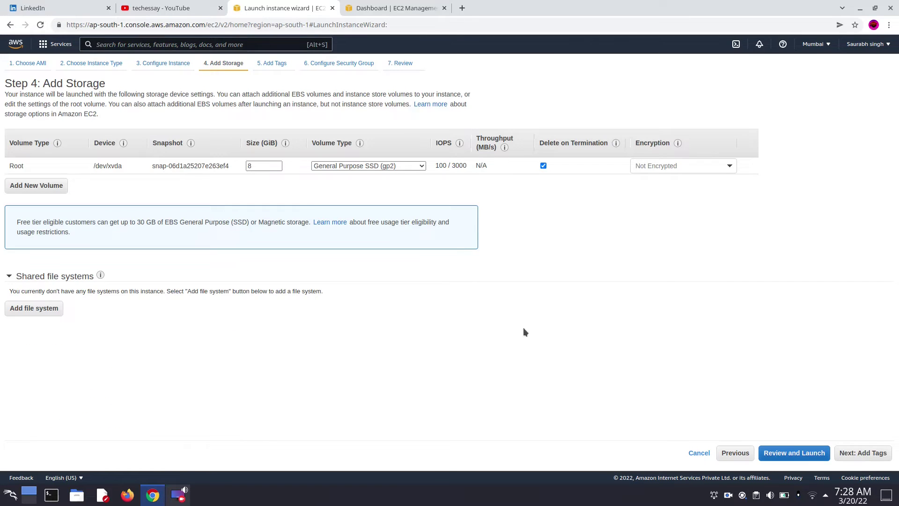
Keep the root volume at 8 GiB and Not Encrypted after checking the encryption choices, and proceed to the tags.
{"action": "left_click", "coordinate": [259, 166]}
{"action": "double_click", "coordinate": [259, 166]}
{"action": "left_click", "coordinate": [730, 166]}
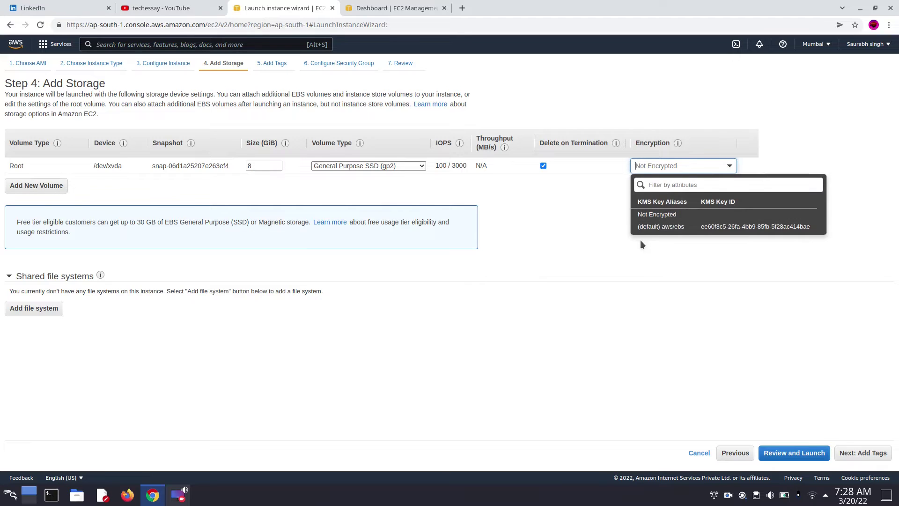
{"action": "left_click", "coordinate": [658, 253]}
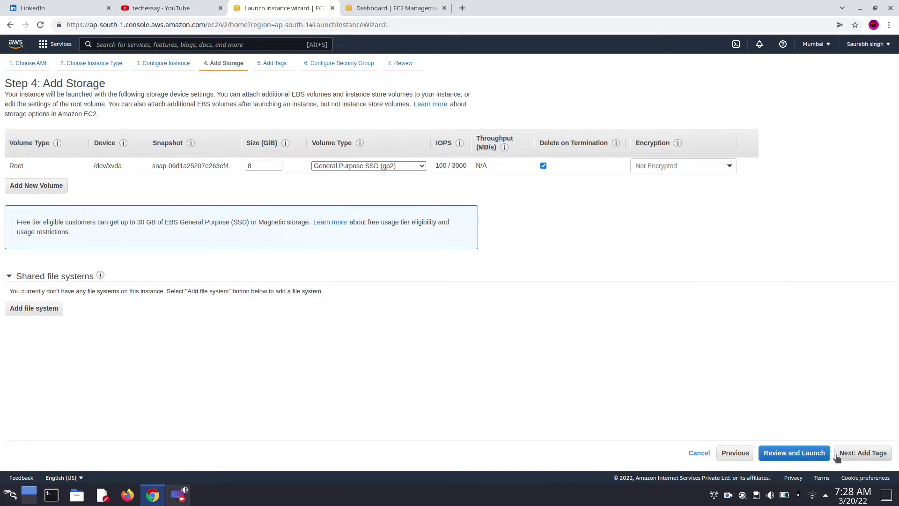
{"action": "left_click", "coordinate": [862, 457]}
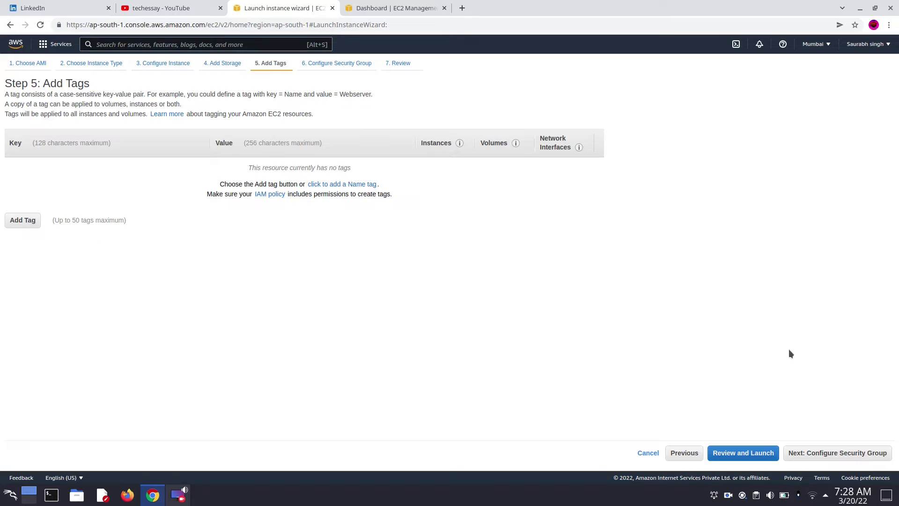
Leave the tags empty, accept the new security group with its SSH rule on port 22, and launch from the review.
{"action": "left_click", "coordinate": [814, 455]}
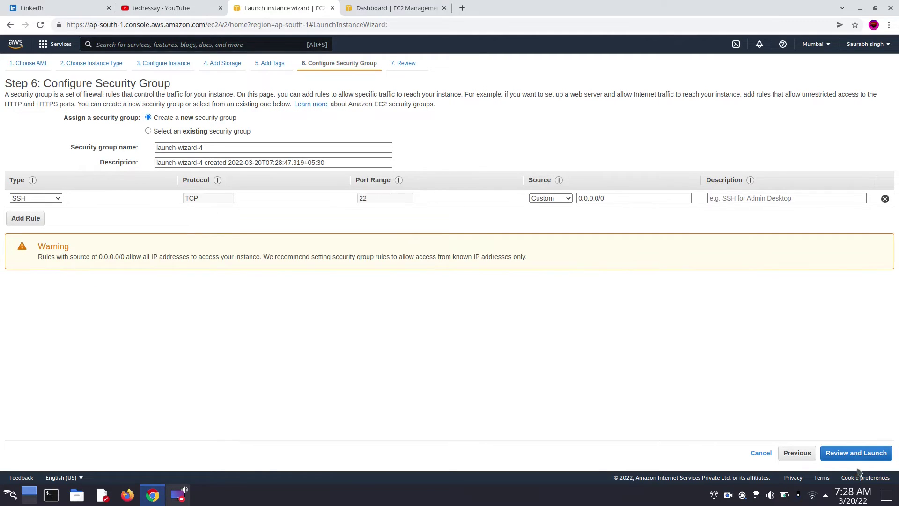
{"action": "left_click", "coordinate": [862, 453]}
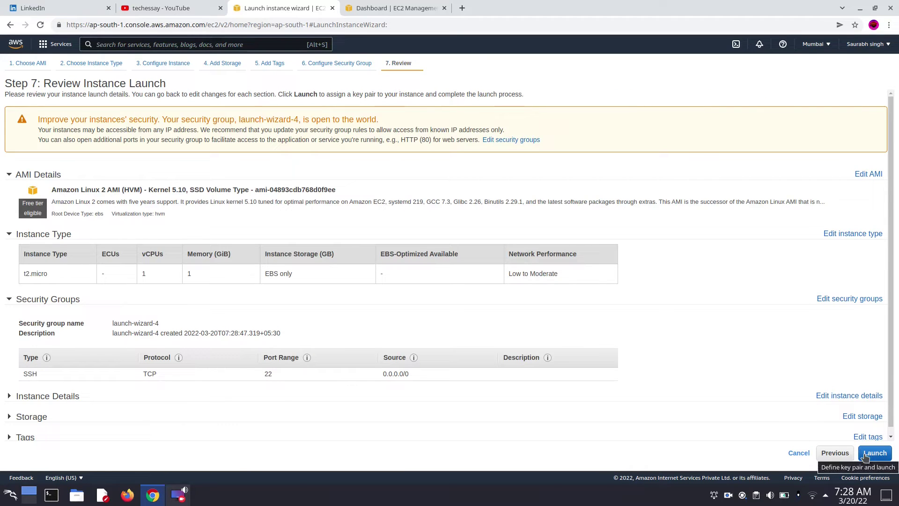
{"action": "left_click", "coordinate": [865, 453]}
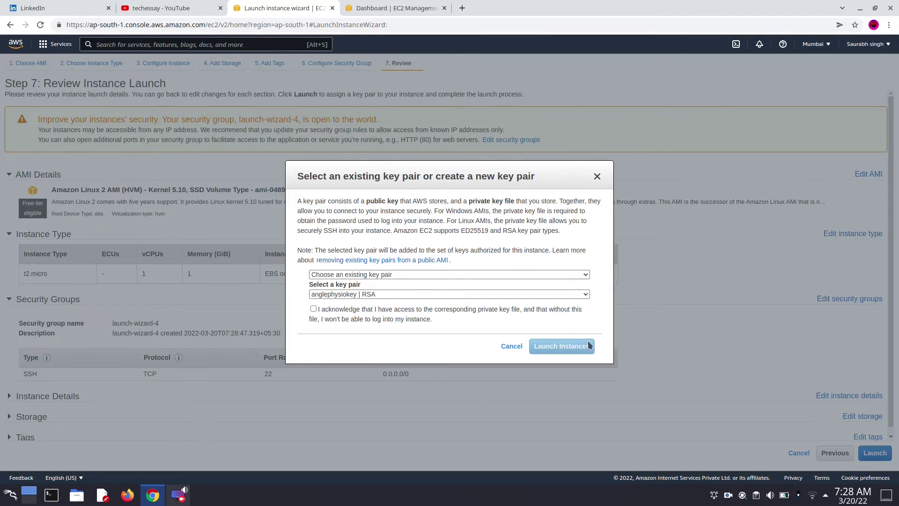
Create a new RSA key pair named awsdemo for the instance and download its private key file.
{"action": "left_click", "coordinate": [403, 295]}
{"action": "left_click", "coordinate": [438, 274]}
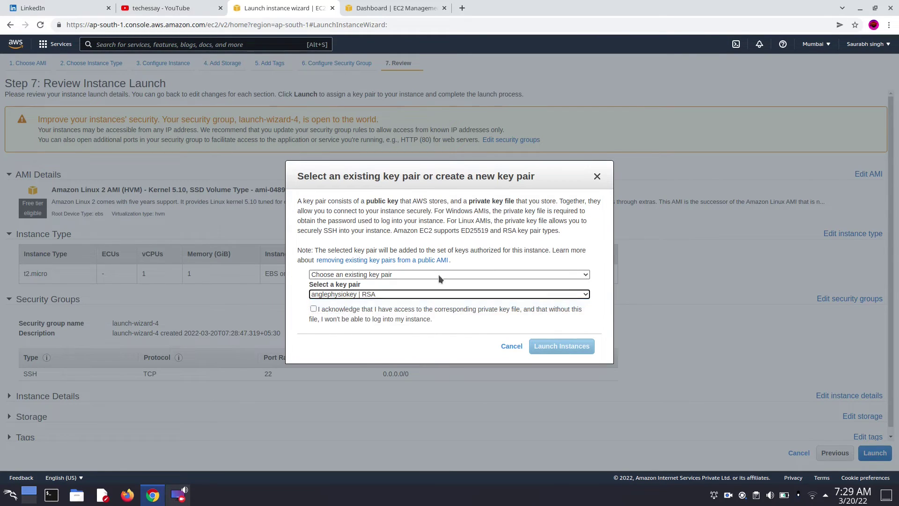
{"action": "left_click", "coordinate": [439, 274]}
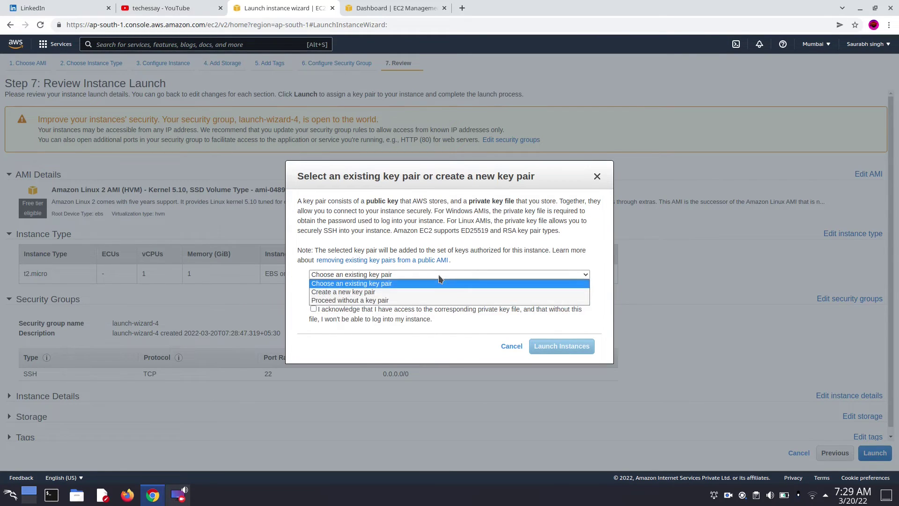
{"action": "left_click", "coordinate": [405, 292]}
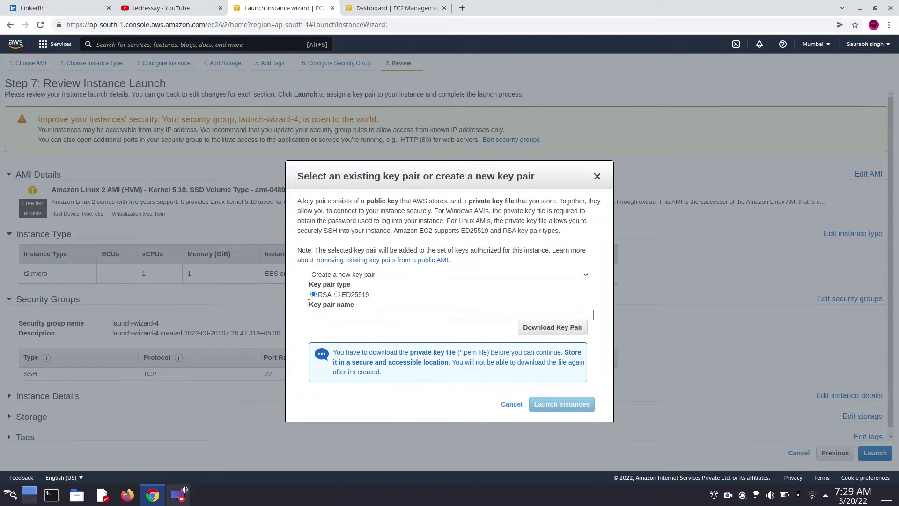
{"action": "left_click", "coordinate": [333, 314]}
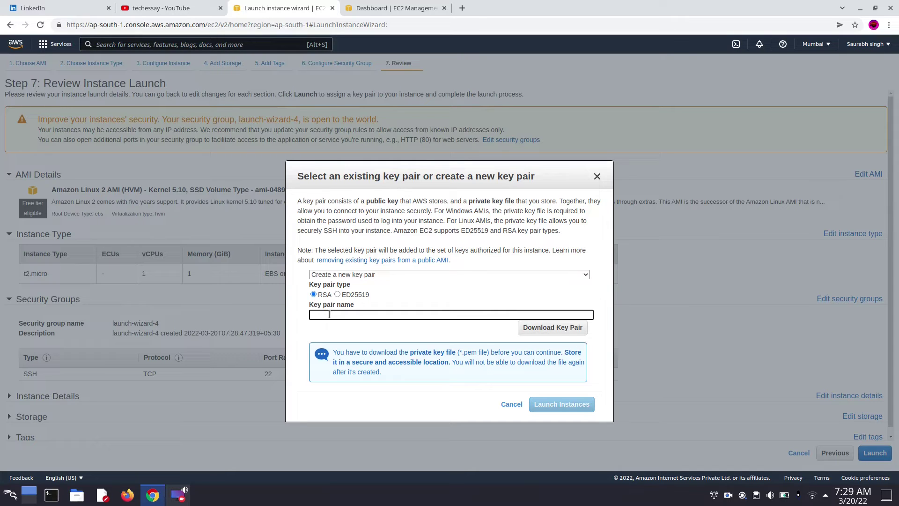
{"action": "type", "text": "awsdemo"}
{"action": "left_click", "coordinate": [569, 327]}
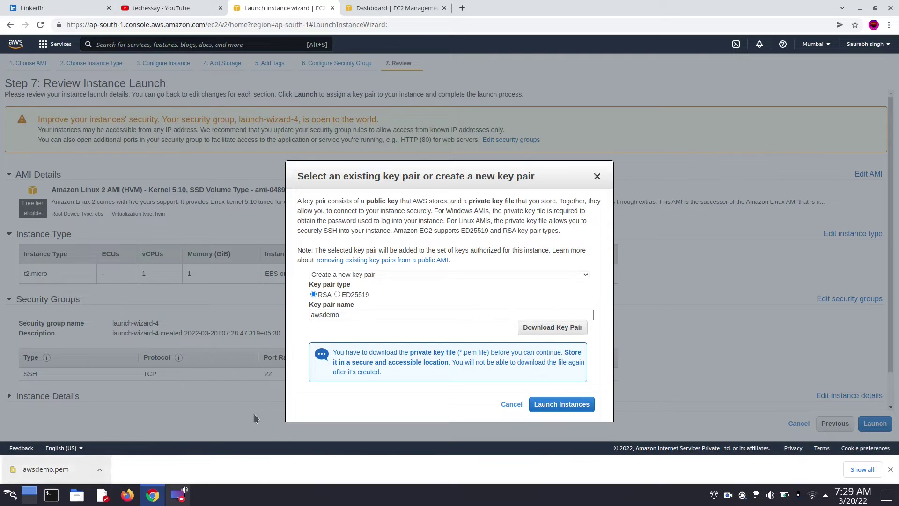
Launch the instance with the awsdemo key pair and open the instances list.
{"action": "left_click", "coordinate": [538, 403]}
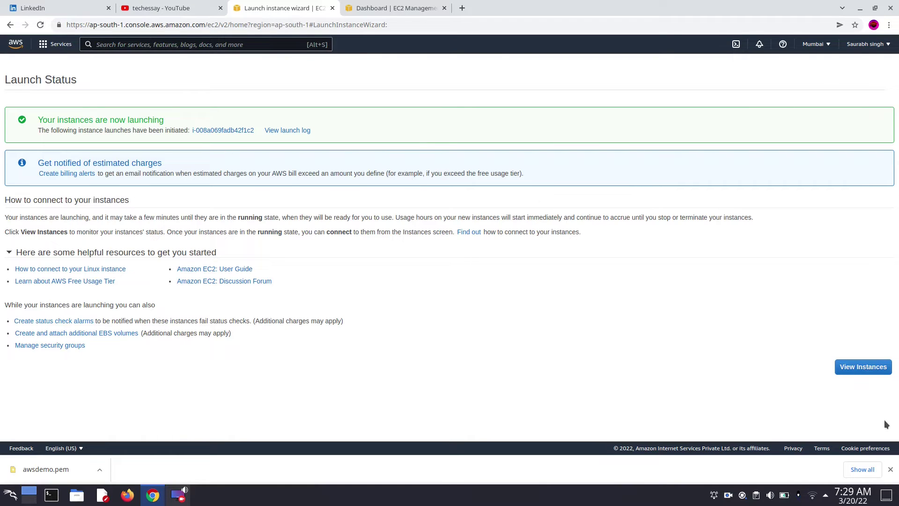
{"action": "key", "text": "ctrl+a"}
{"action": "left_click", "coordinate": [864, 366]}
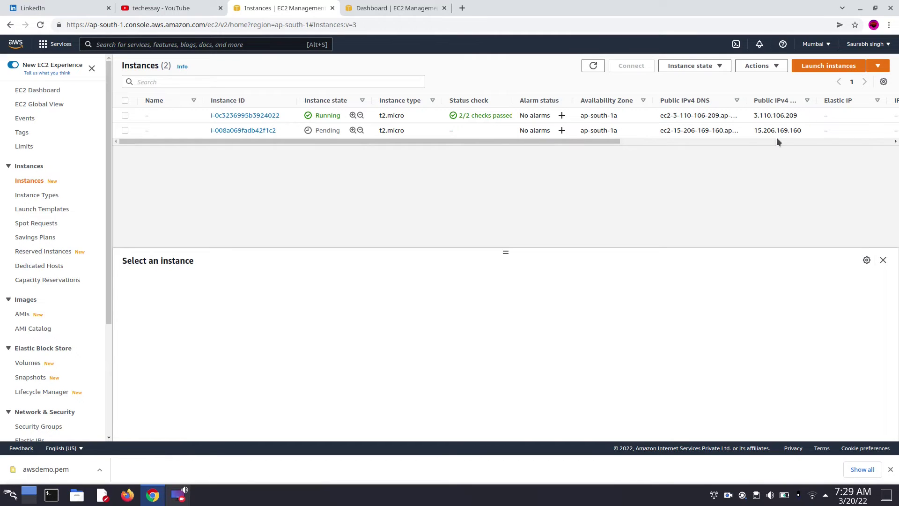
Copy the newly launched instance's public IPv4 address and switch to the Konsole terminal.
{"action": "left_click", "coordinate": [719, 130]}
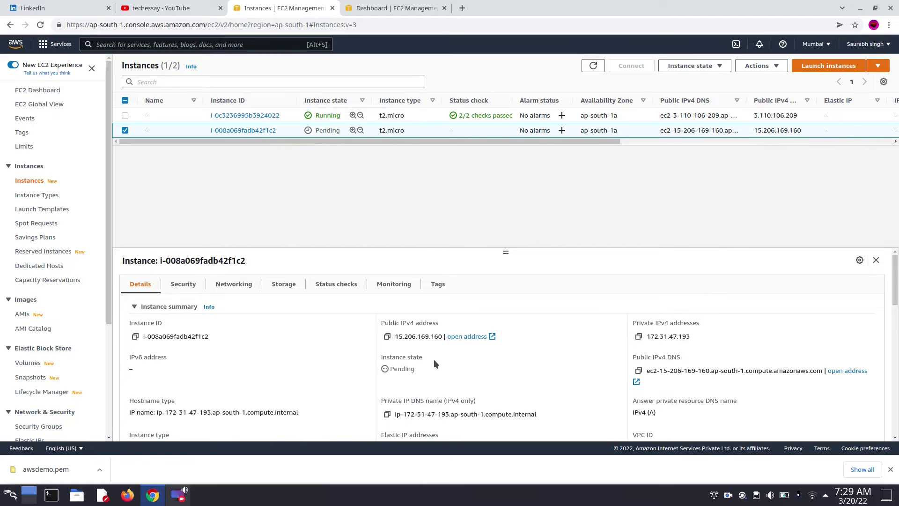
{"action": "left_click", "coordinate": [387, 338]}
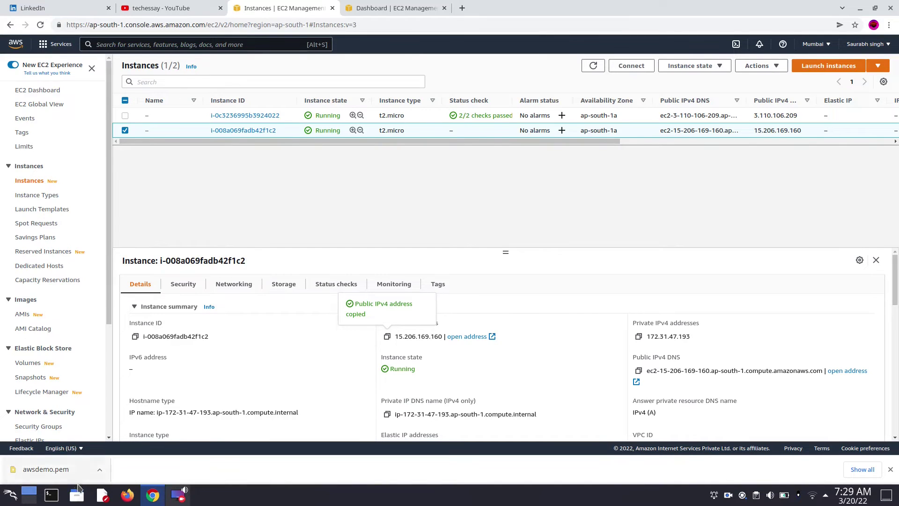
{"action": "left_click", "coordinate": [47, 495]}
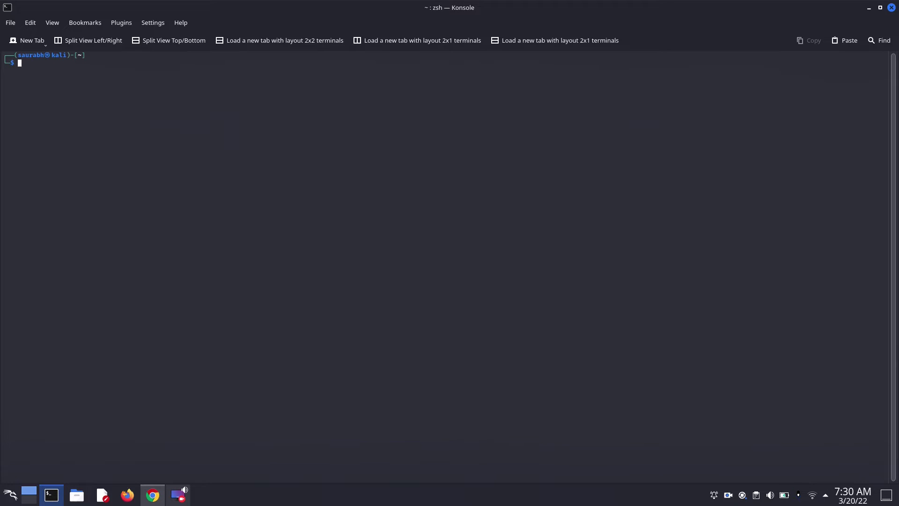
{"action": "type", "text": "sec"}
{"action": "key", "text": "BackSpace"}
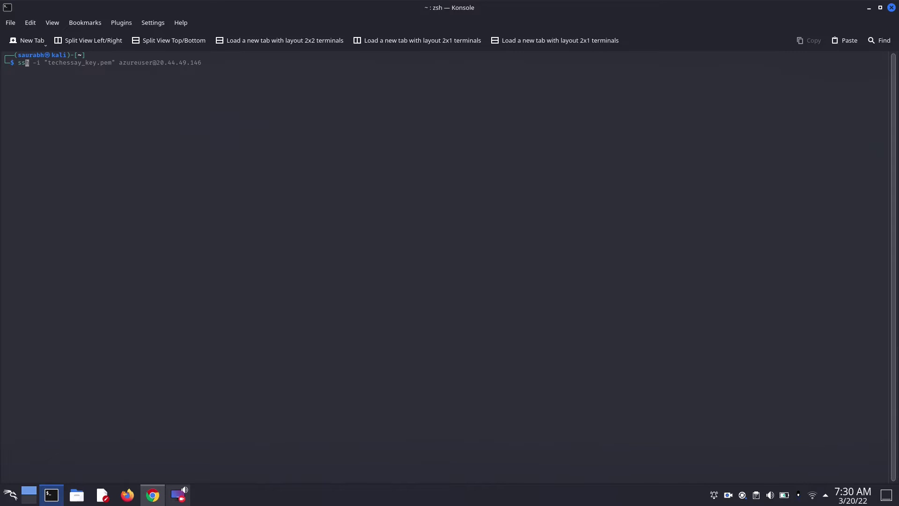
{"action": "type", "text": "h"}
{"action": "key", "text": "BackSpace"}
{"action": "key", "text": "BackSpace"}
{"action": "key", "text": "BackSpace"}
{"action": "key", "text": "BackSpace"}
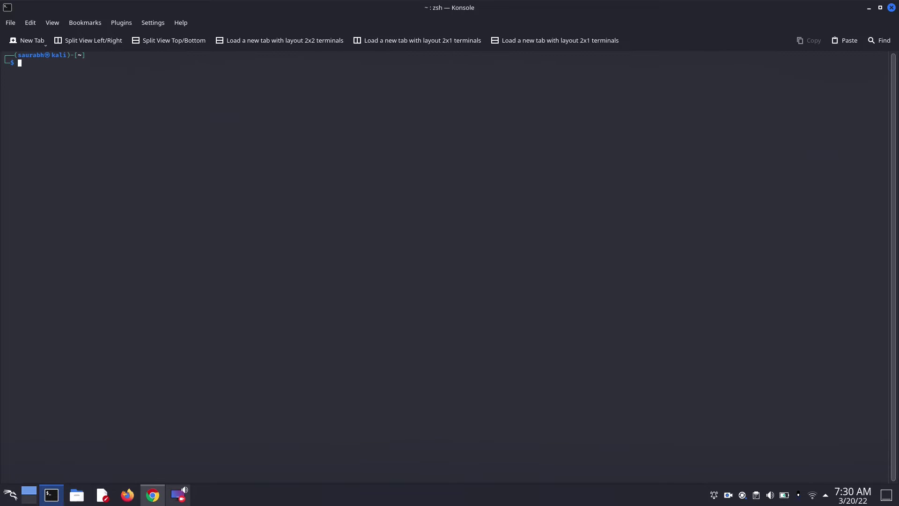
Switch to a root shell with sudo su, entering the account password.
{"action": "type", "text": "sudo su"}
{"action": "key", "text": "Return"}
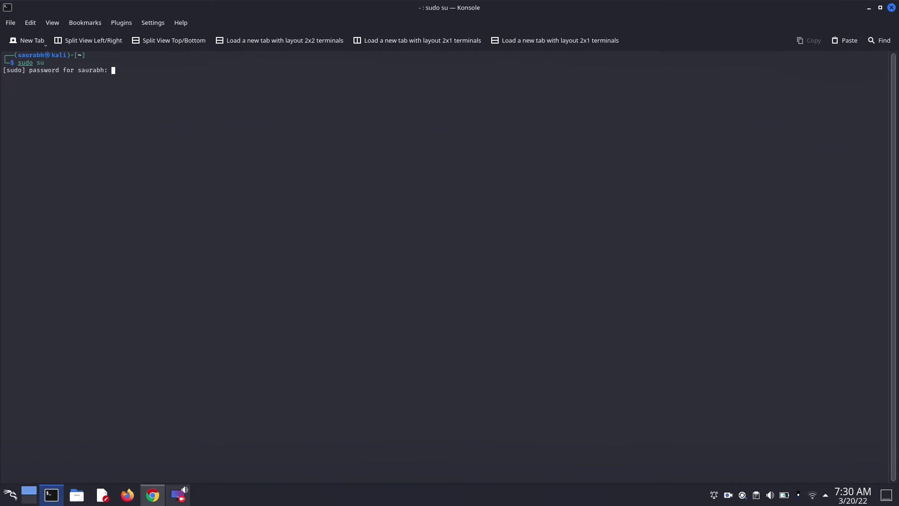
{"action": "key", "text": "Return"}
{"action": "type", "text": "ssh"}
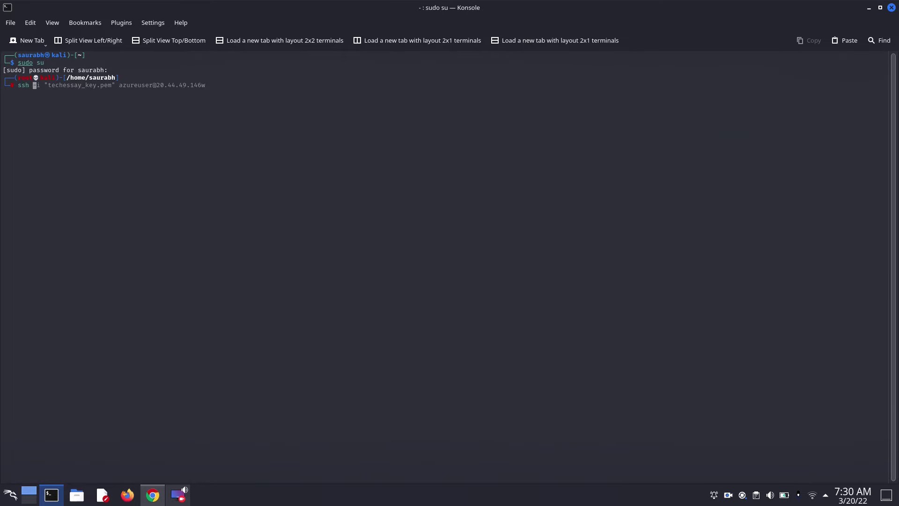
{"action": "key", "text": "BackSpace"}
{"action": "key", "text": "BackSpace"}
{"action": "key", "text": "BackSpace"}
{"action": "key", "text": "BackSpace"}
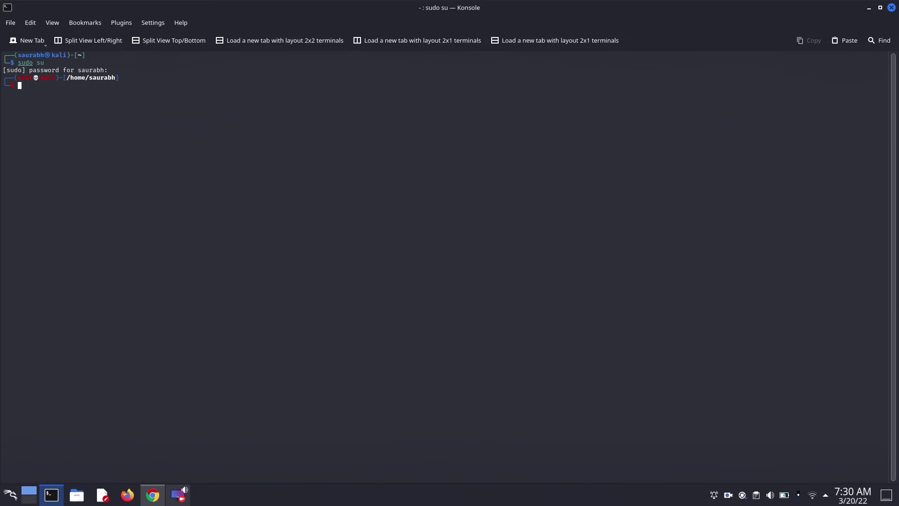
Change the working directory to Downloads with cd Downloads.
{"action": "type", "text": "cd do"}
{"action": "key", "text": "BackSpace"}
{"action": "key", "text": "BackSpace"}
{"action": "type", "text": "Downloads"}
{"action": "key", "text": "Return"}
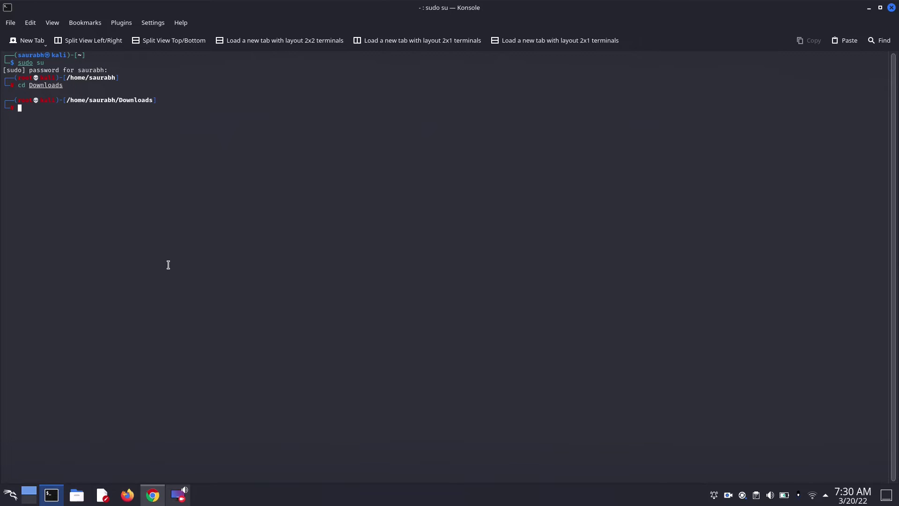
Begin a chmod command in the Downloads directory.
{"action": "type", "text": "chmod"}
{"action": "key", "text": "BackSpace"}
{"action": "key", "text": "BackSpace"}
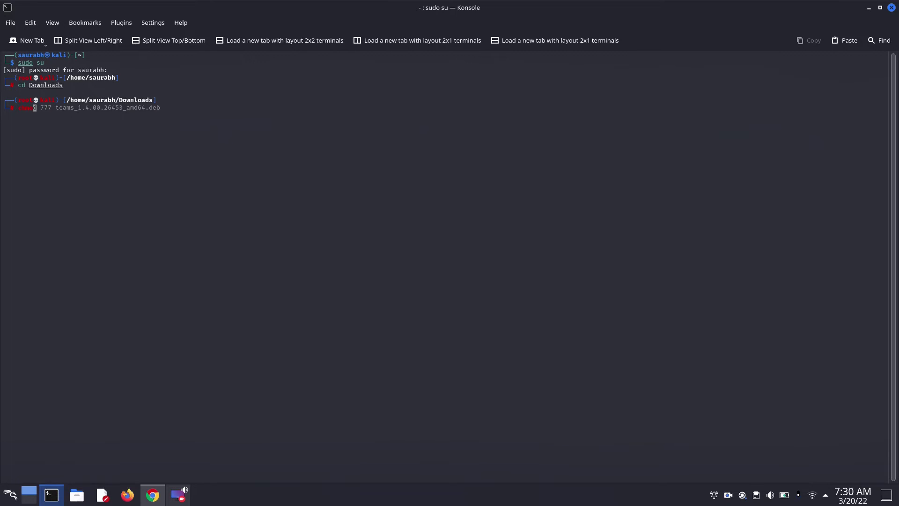